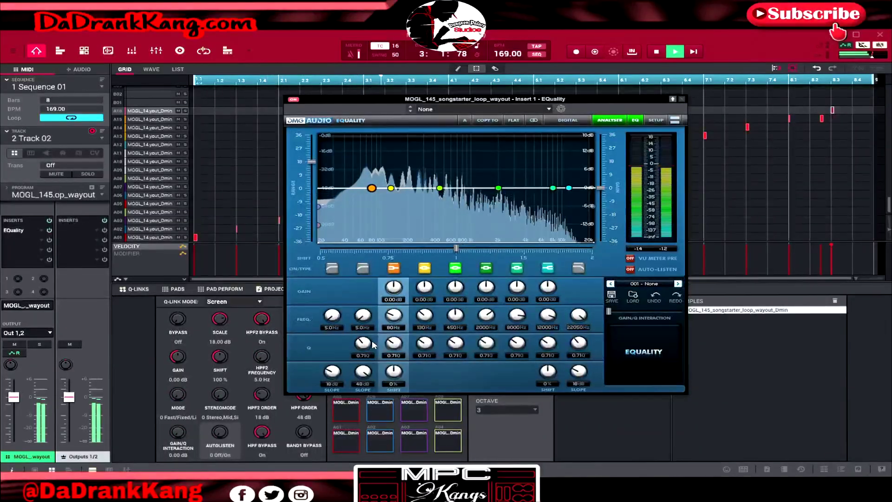
# Shape the loop EQ into a band-pass: high cut near 2880 Hz, low cut on, then rewind.
pyautogui.moveTo(579, 372); pyautogui.dragTo(588, 359)
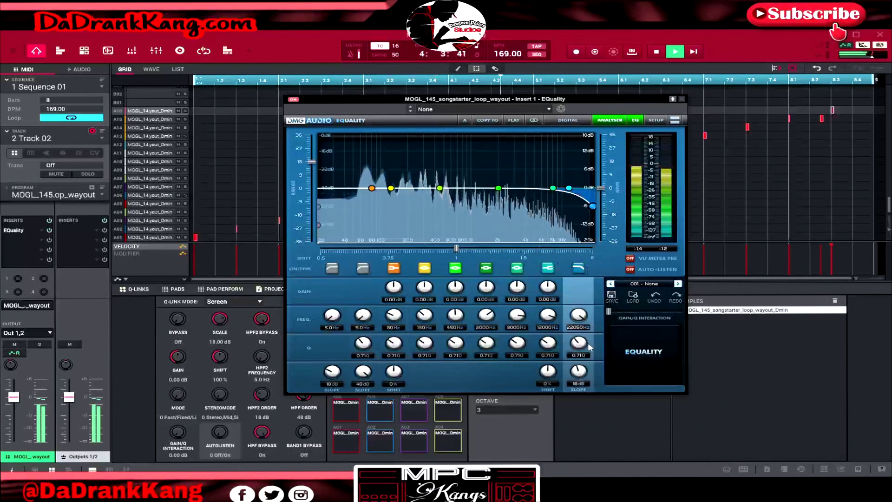
pyautogui.moveTo(592, 206); pyautogui.dragTo(515, 227)
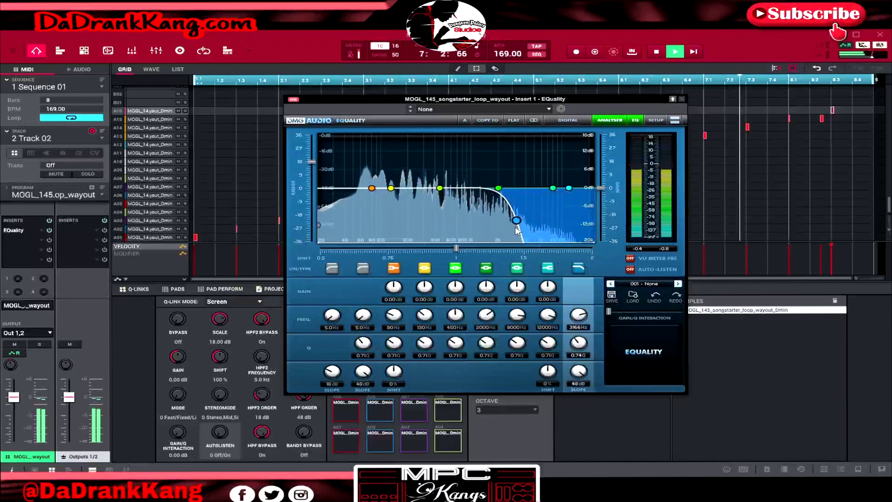
pyautogui.click(363, 268)
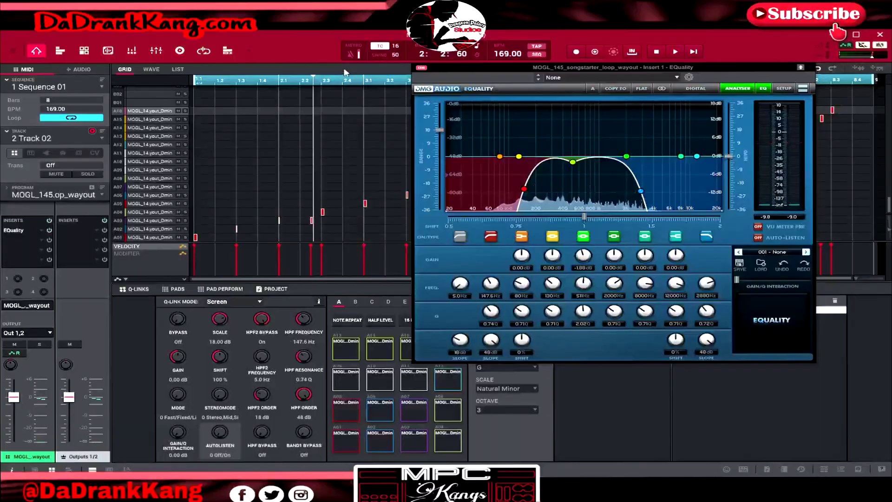
pyautogui.moveTo(511, 73); pyautogui.dragTo(451, 299)
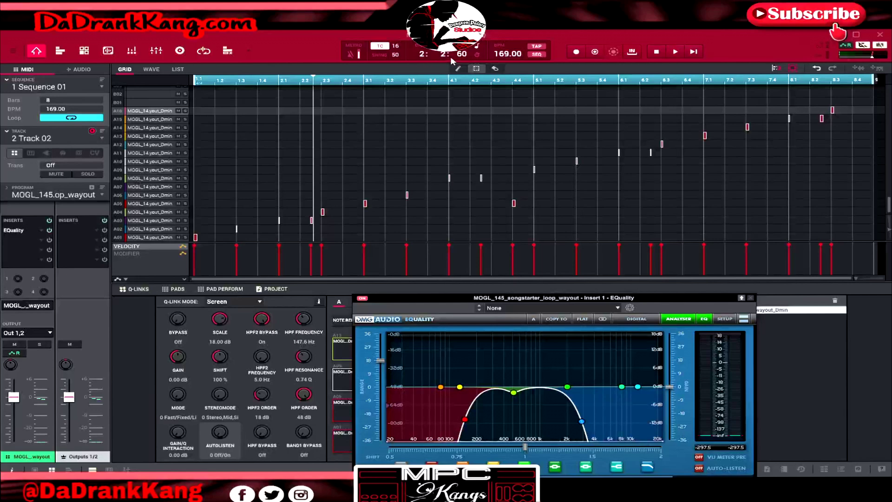
pyautogui.press('Home')
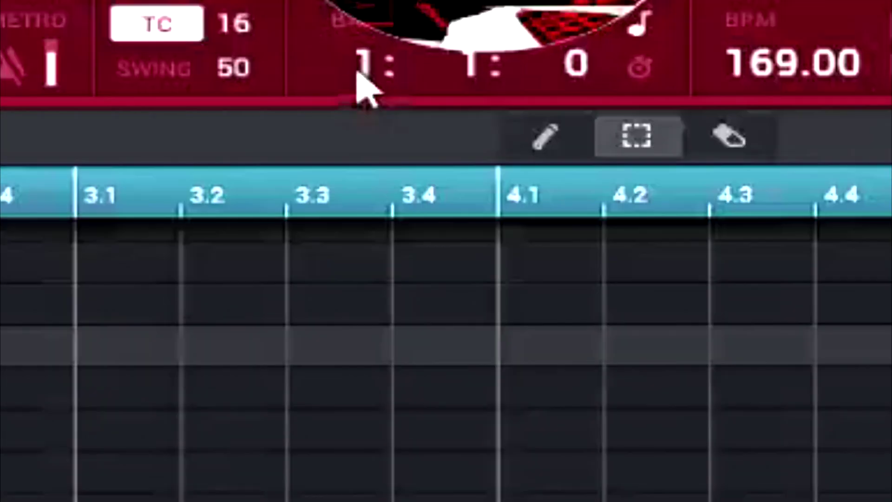
# Select Track 03 and move the EQuality window left to reveal the Project panel.
pyautogui.moveTo(421, 56); pyautogui.dragTo(420, 43)
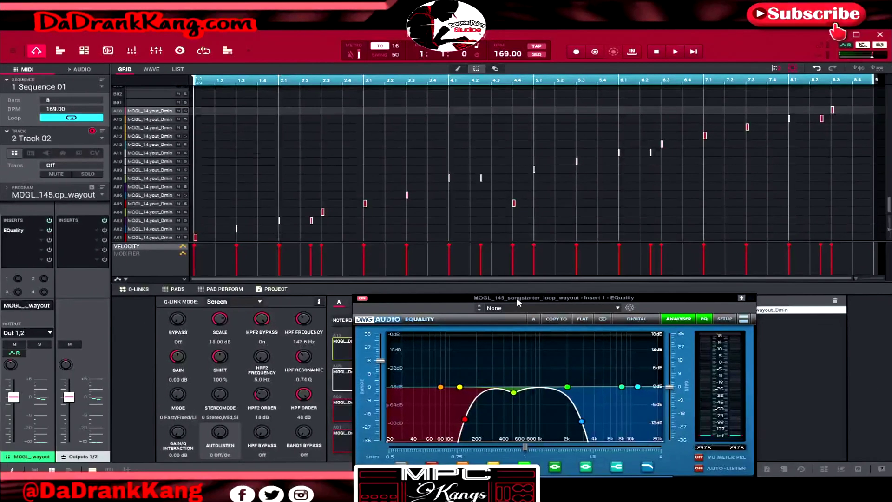
pyautogui.moveTo(516, 313); pyautogui.dragTo(603, 179)
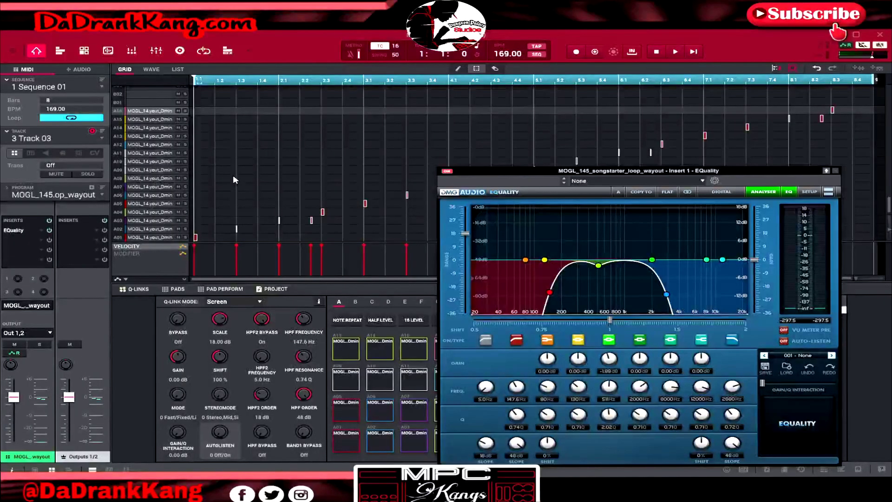
pyautogui.moveTo(480, 175); pyautogui.dragTo(398, 118)
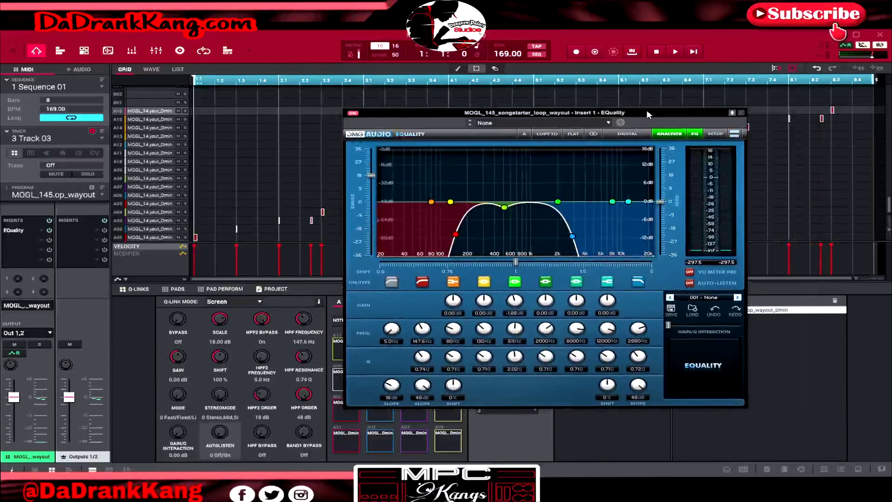
pyautogui.moveTo(648, 113); pyautogui.dragTo(415, 96)
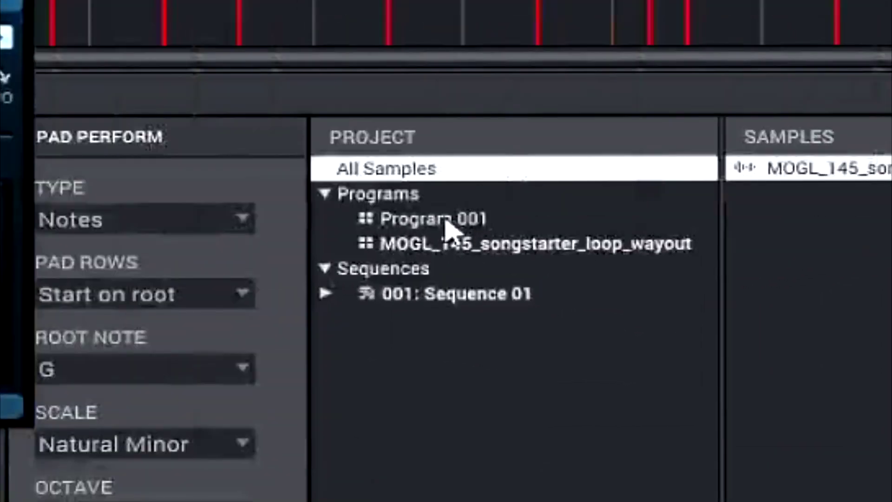
# Duplicate the MOGL loop program and flatten the copy's mid dip back to 0 dB.
pyautogui.click(449, 245)
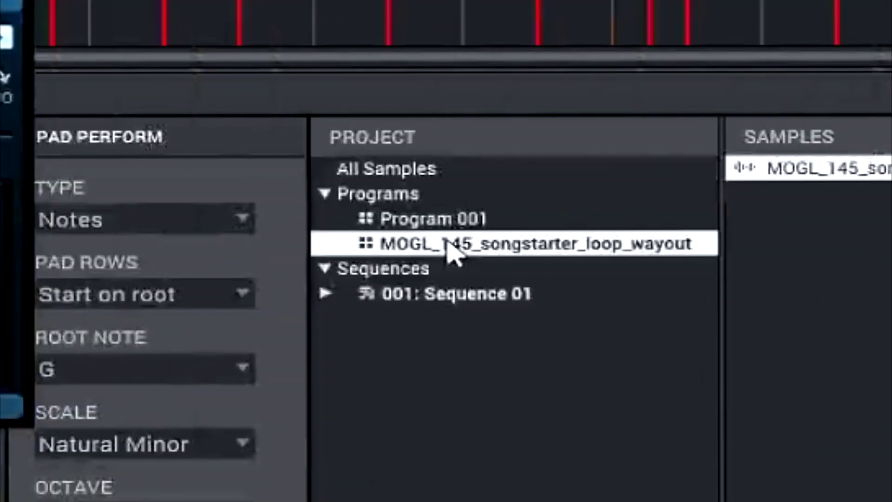
pyautogui.rightClick(453, 253)
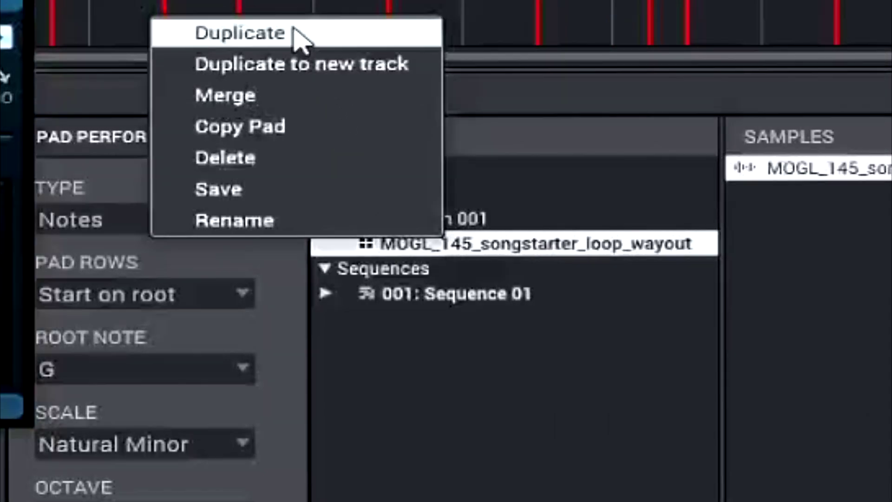
pyautogui.click(298, 35)
pyautogui.moveTo(385, 113); pyautogui.dragTo(785, 78)
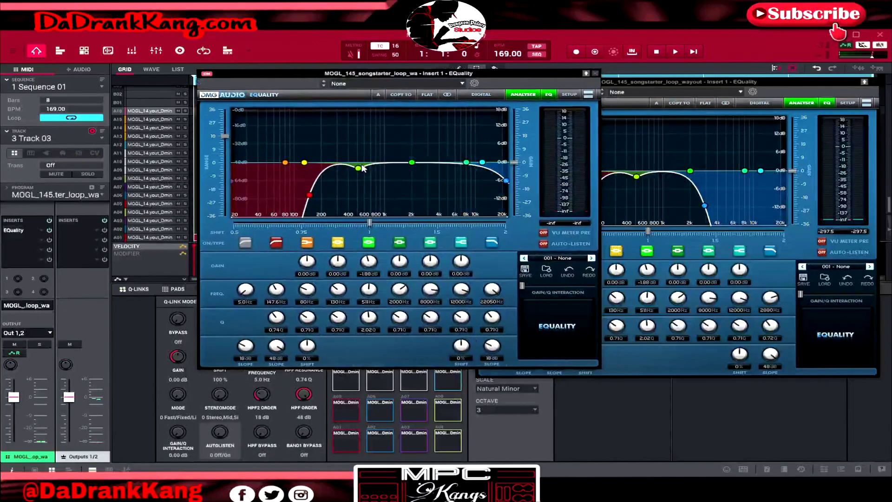
pyautogui.moveTo(363, 169); pyautogui.dragTo(358, 162)
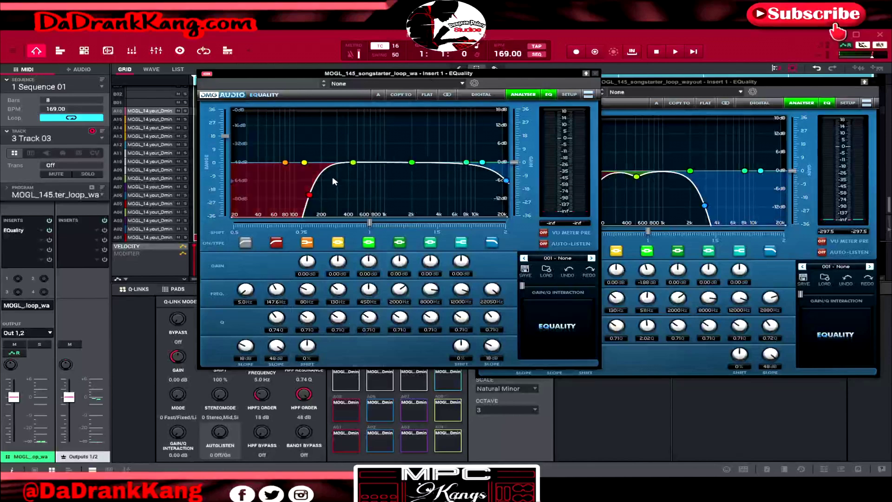
# Place the original loop's EQ at upper left and the copy's EQ at upper right.
pyautogui.moveTo(471, 75); pyautogui.dragTo(575, 118)
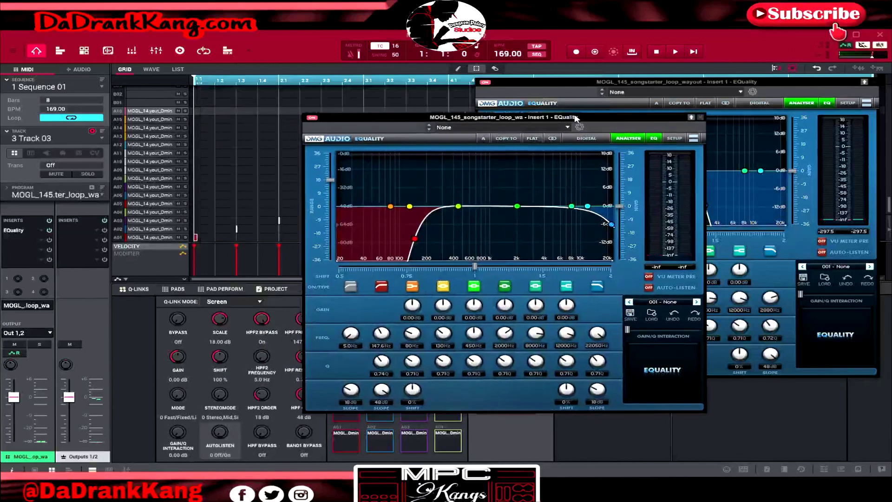
pyautogui.moveTo(567, 83); pyautogui.dragTo(127, 47)
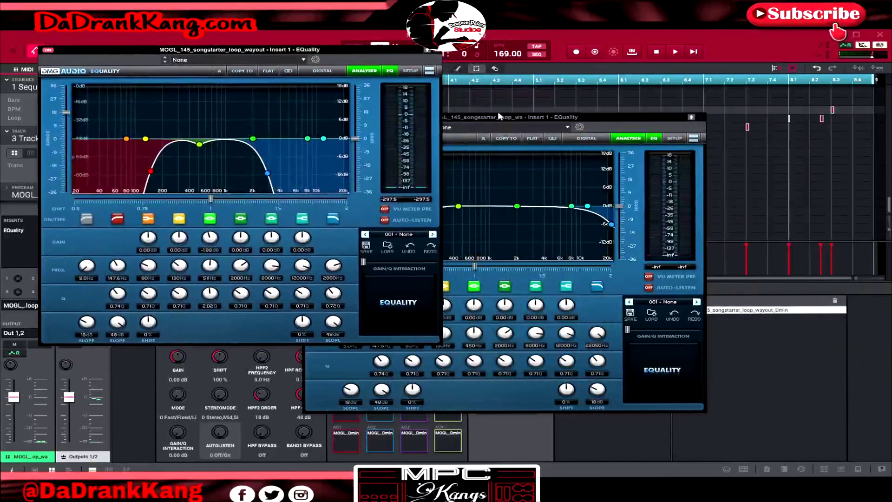
pyautogui.moveTo(560, 113); pyautogui.dragTo(728, 51)
# Raise the copy's low cut to about 11.5 kHz while playing both loops together.
pyautogui.moveTo(581, 177); pyautogui.dragTo(582, 175)
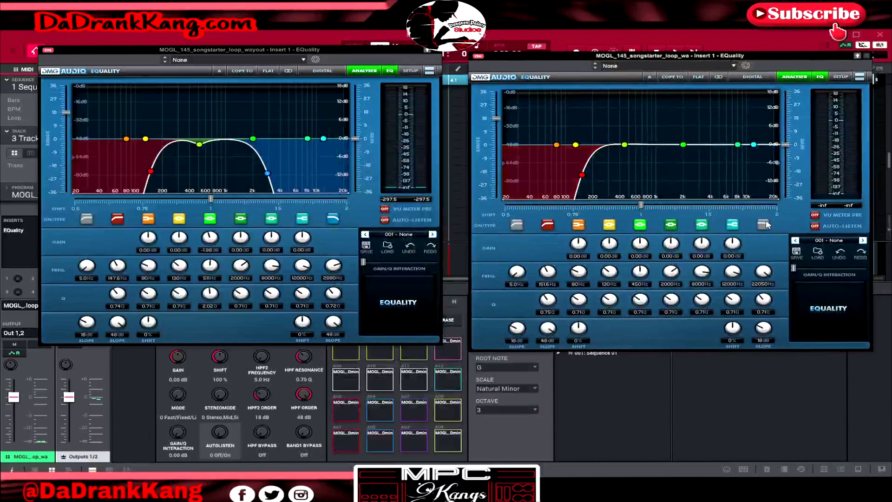
pyautogui.moveTo(583, 176); pyautogui.dragTo(742, 179)
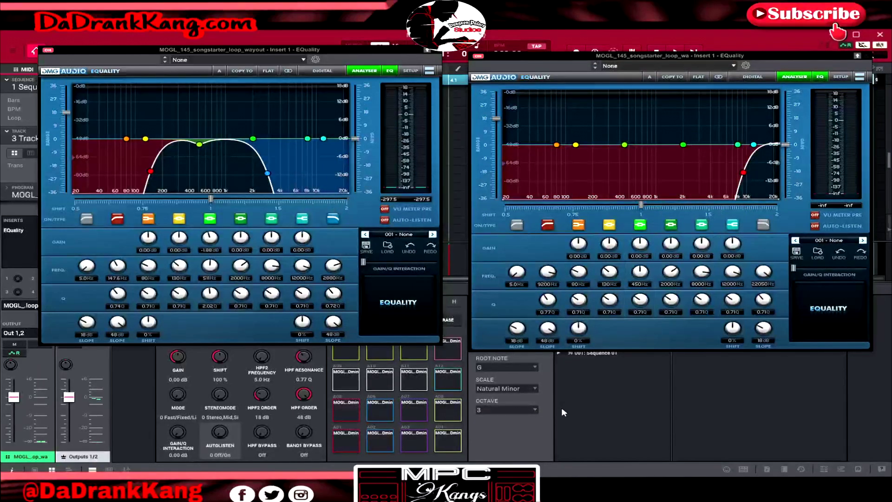
pyautogui.press('space')
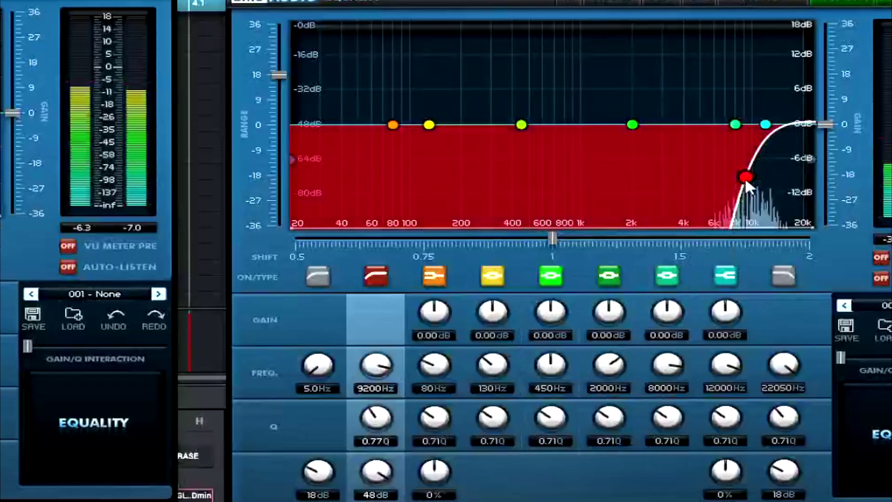
pyautogui.moveTo(743, 172); pyautogui.dragTo(705, 176)
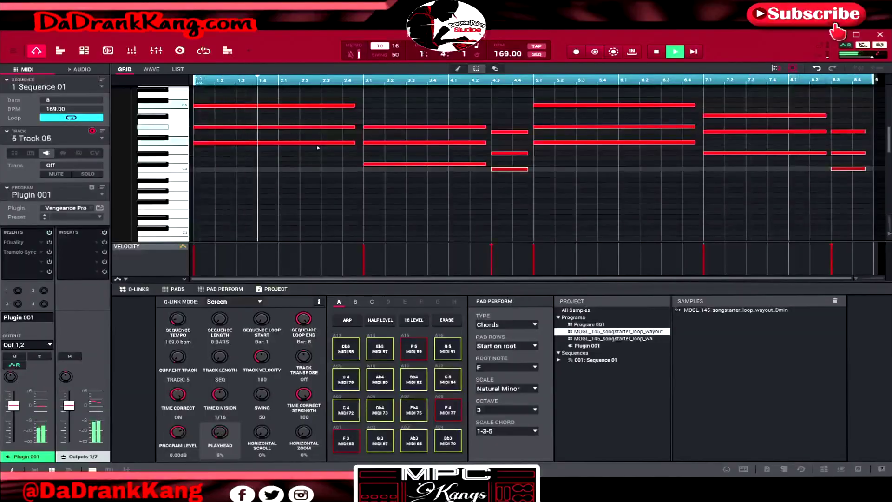
pyautogui.scroll(1, 350, 228)
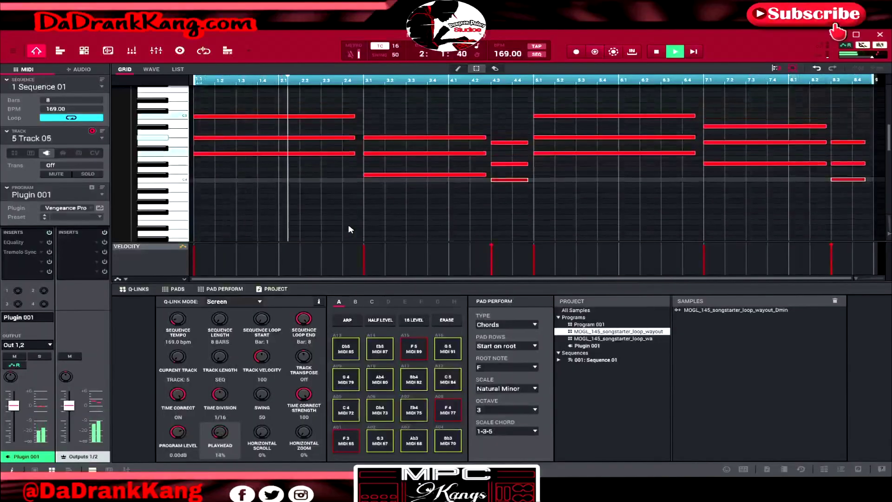
# Select the chord notes in bars 3, 5 and 8.3 and audition the progression.
pyautogui.press('space')
pyautogui.moveTo(402, 105); pyautogui.dragTo(438, 160)
pyautogui.moveTo(548, 103); pyautogui.dragTo(612, 142)
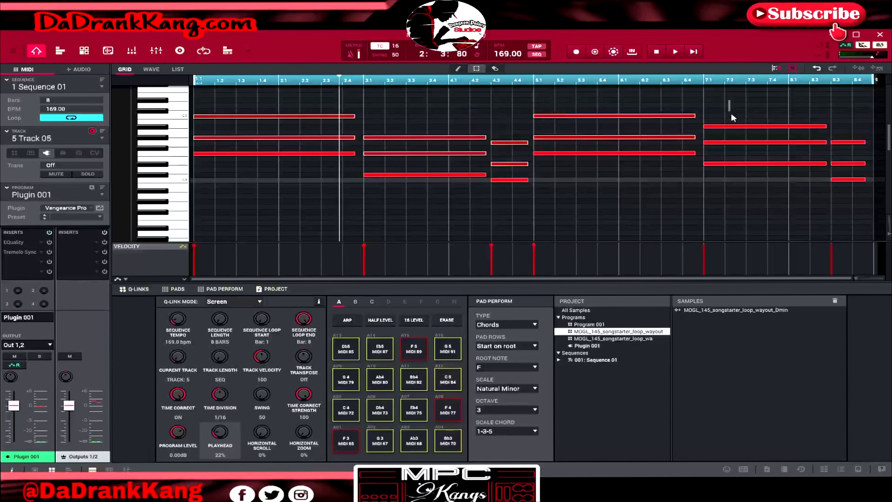
pyautogui.moveTo(754, 153); pyautogui.dragTo(756, 154)
pyautogui.moveTo(832, 111); pyautogui.dragTo(848, 165)
pyautogui.scroll(1, 428, 111)
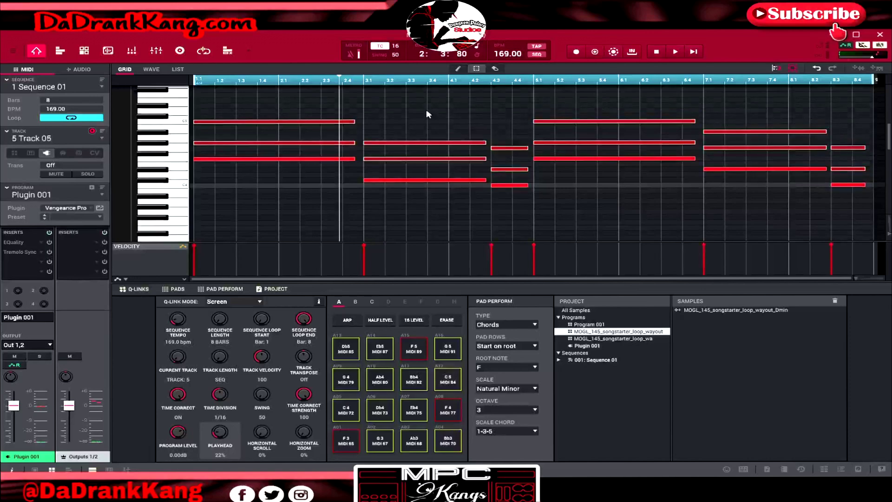
pyautogui.scroll(2, 426, 110)
pyautogui.scroll(-1, 356, 94)
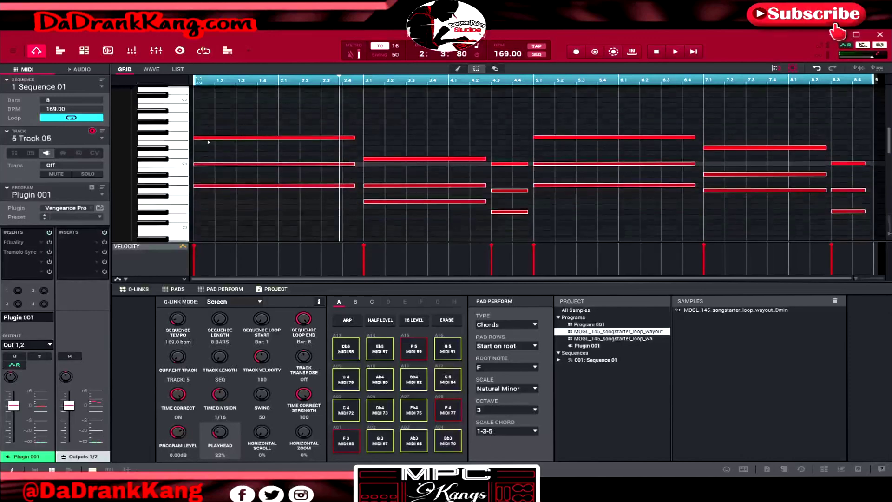
pyautogui.press('space')
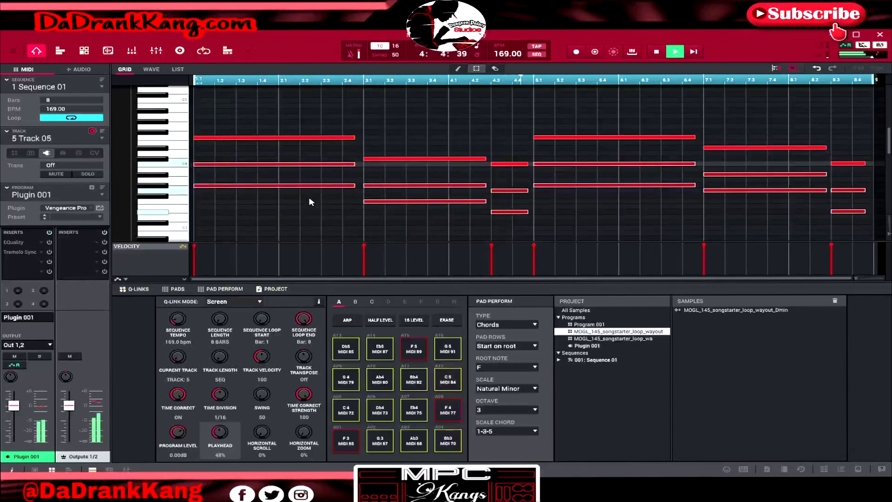
pyautogui.press('space')
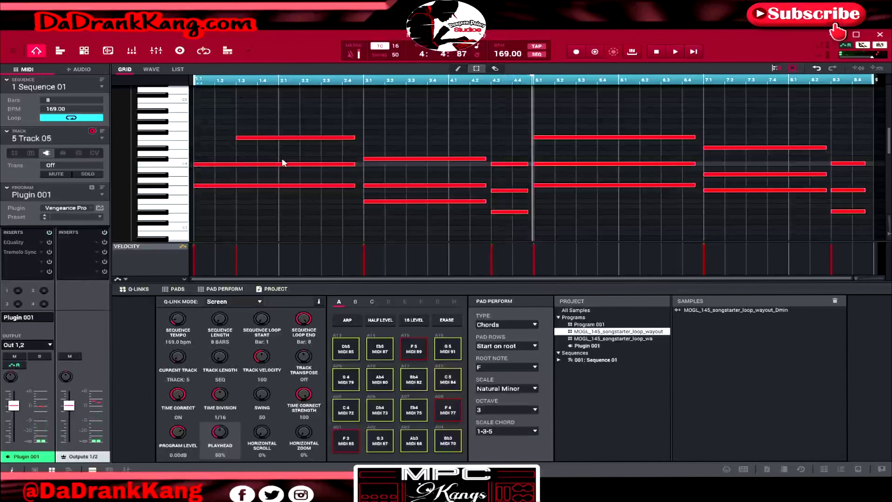
# Delay single notes in bars 3, 5 (F4), 7 (Bb3) and 8.3, then play it back.
pyautogui.moveTo(364, 186); pyautogui.dragTo(385, 186)
pyautogui.moveTo(533, 139); pyautogui.dragTo(576, 145)
pyautogui.moveTo(704, 173); pyautogui.dragTo(733, 183)
pyautogui.moveTo(834, 191); pyautogui.dragTo(842, 195)
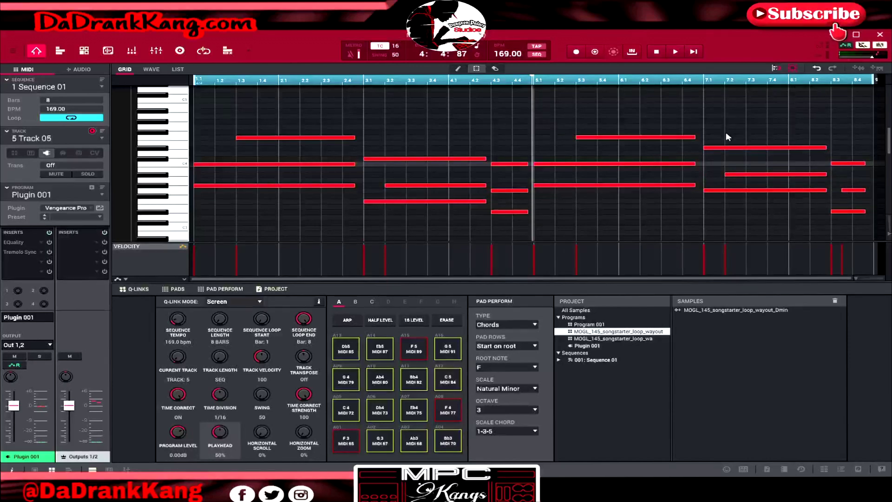
pyautogui.scroll(-1, 726, 134)
pyautogui.press('space')
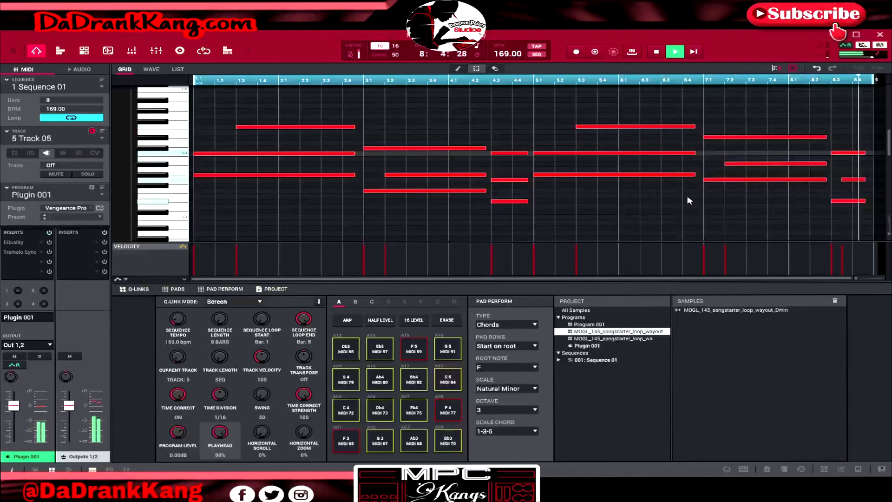
pyautogui.press('space')
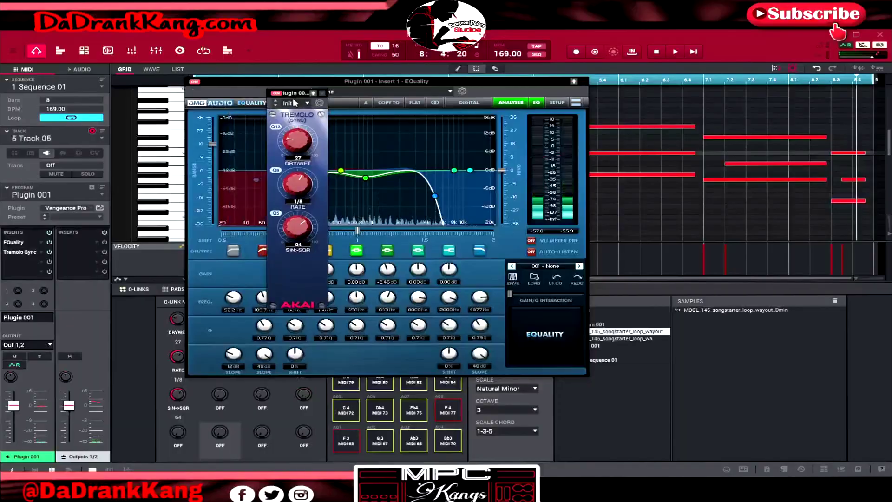
# Bring the Tremolo Sync window forward and place it over the EQuality window.
pyautogui.click(298, 100)
pyautogui.moveTo(298, 99); pyautogui.dragTo(311, 109)
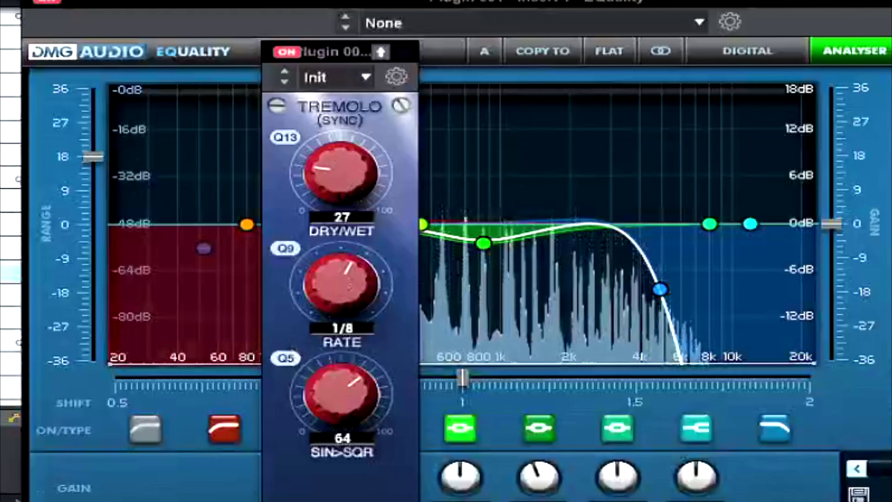
# Raise the Tremolo dry/wet from 27 to 30 and bring EQuality back to the front.
pyautogui.moveTo(340, 173); pyautogui.dragTo(340, 170)
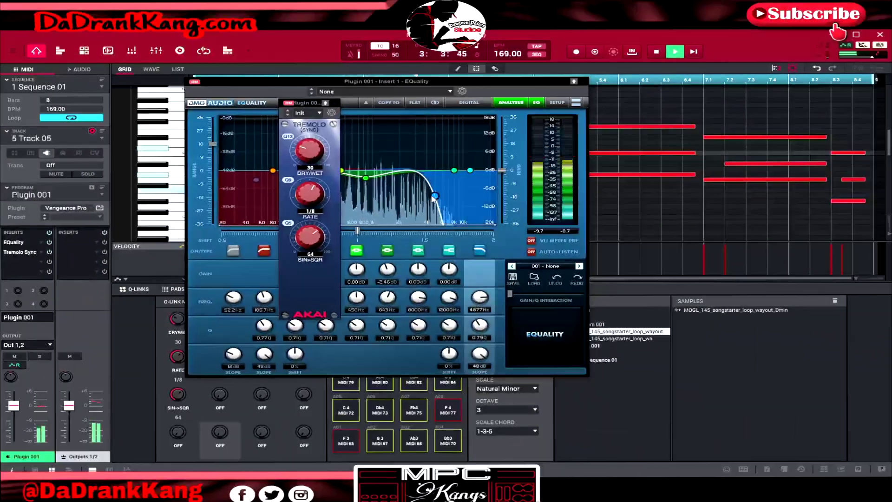
pyautogui.click(435, 197)
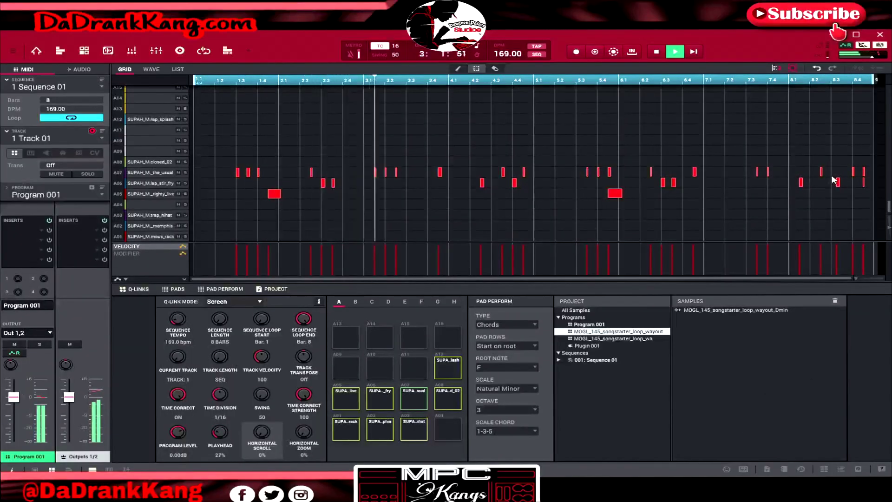
# Nudge a note one step earlier, then show pad A07's own channel strip in the mixer.
pyautogui.press('Left')
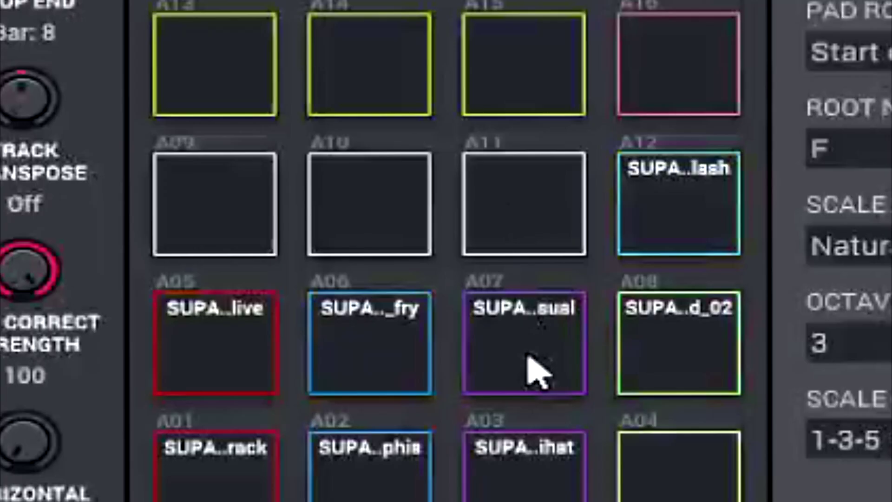
pyautogui.click(414, 413)
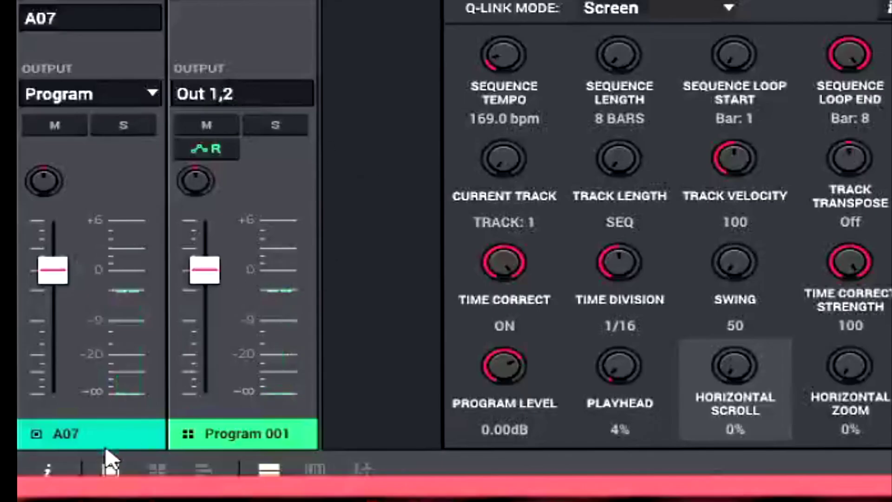
pyautogui.click(111, 470)
pyautogui.click(112, 470)
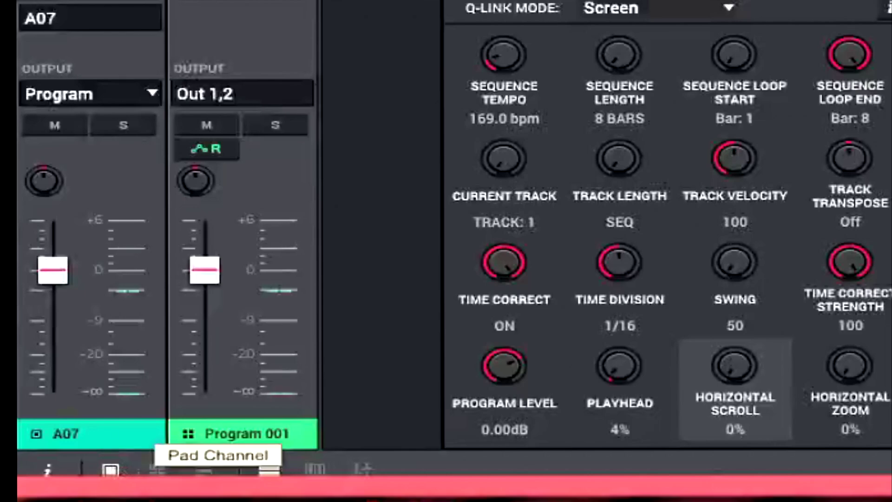
# Insert Stereo Delay (Sync) on pad A07 with dry/wet at 41 and lower feedback.
pyautogui.click(88, 0)
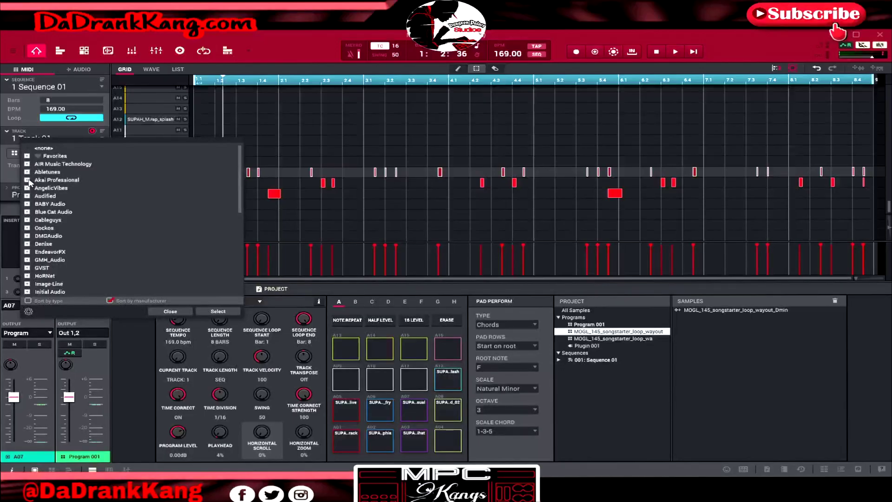
pyautogui.click(27, 180)
pyautogui.scroll(-5, 68, 232)
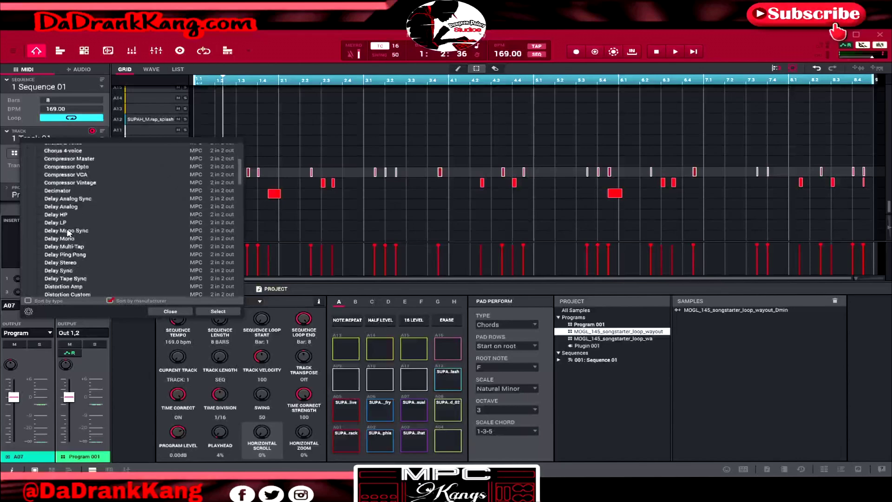
pyautogui.doubleClick(65, 271)
pyautogui.doubleClick(17, 230)
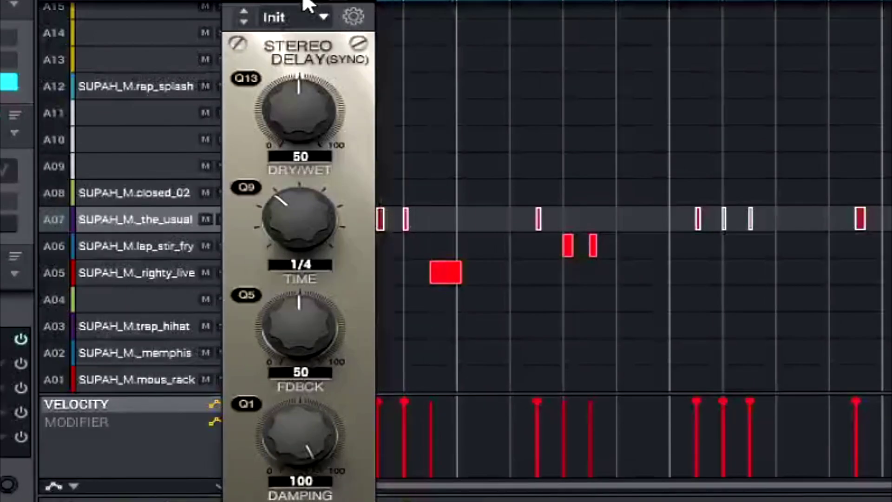
pyautogui.moveTo(309, 135); pyautogui.dragTo(308, 173)
pyautogui.moveTo(304, 305); pyautogui.dragTo(304, 320)
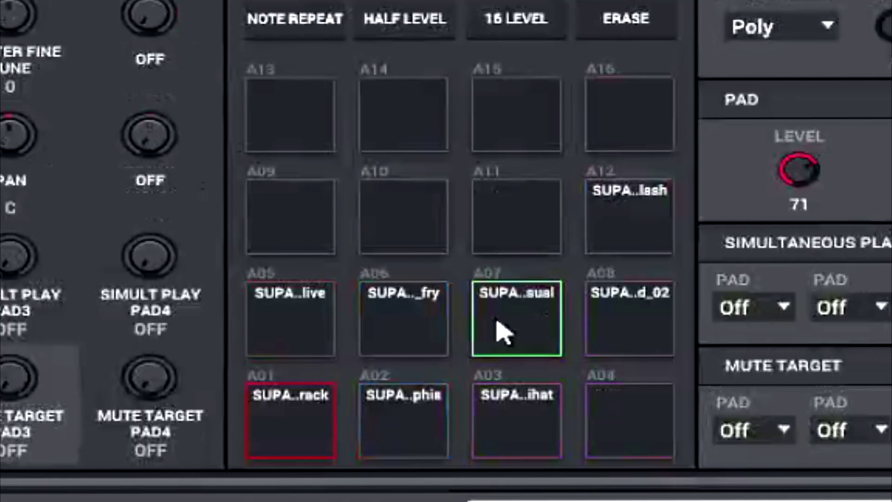
# Give pad A07's second sample layer a slower Amp Envelope attack.
pyautogui.click(503, 331)
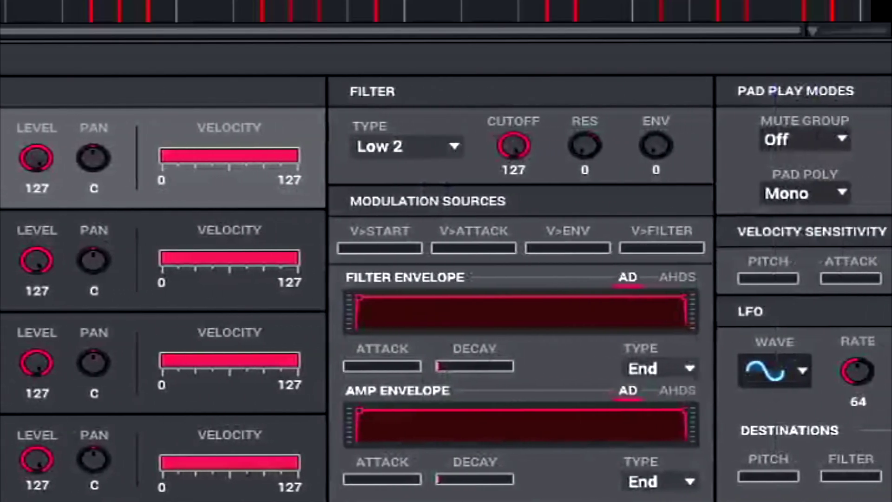
pyautogui.click(163, 219)
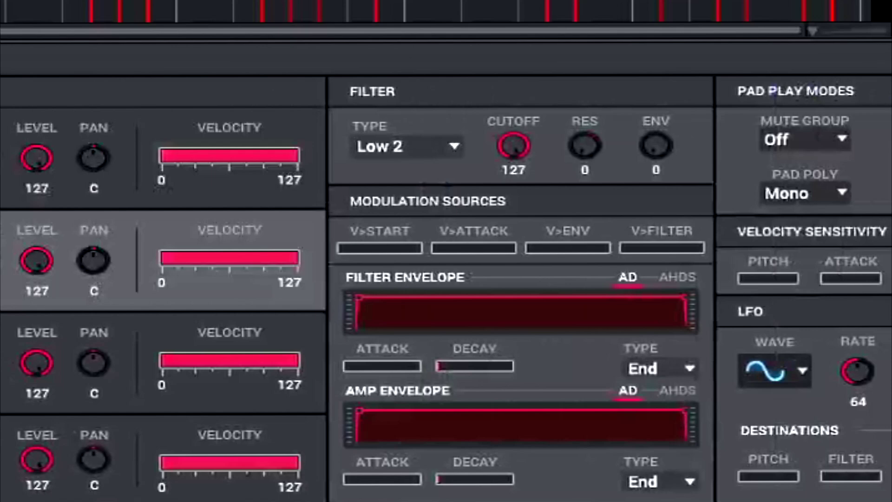
pyautogui.click(387, 480)
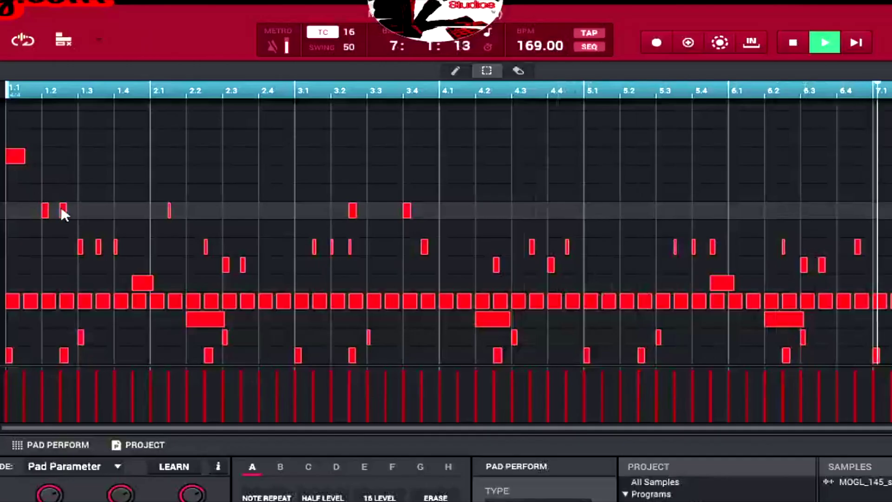
# Select the drum hits in the A09 row and nudge them two steps later in time.
pyautogui.moveTo(214, 140); pyautogui.dragTo(448, 158)
pyautogui.press('e')
pyautogui.press('s')
pyautogui.press('Right')
pyautogui.press('Right')
pyautogui.press('Right')
pyautogui.press('Right')
pyautogui.press('Right')
pyautogui.press('Right')
pyautogui.press('Right')
pyautogui.press('Right')
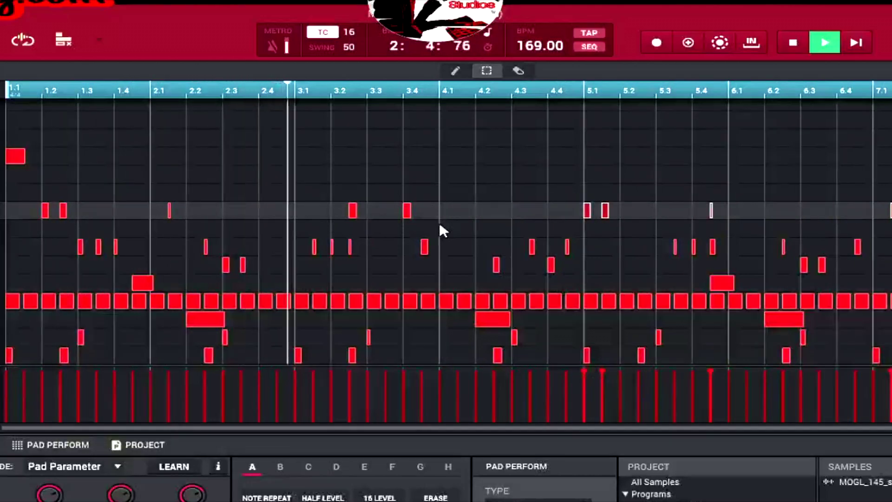
pyautogui.press('Right')
pyautogui.press('Right')
pyautogui.press('Right')
pyautogui.press('Right')
pyautogui.press('Right')
pyautogui.press('Right')
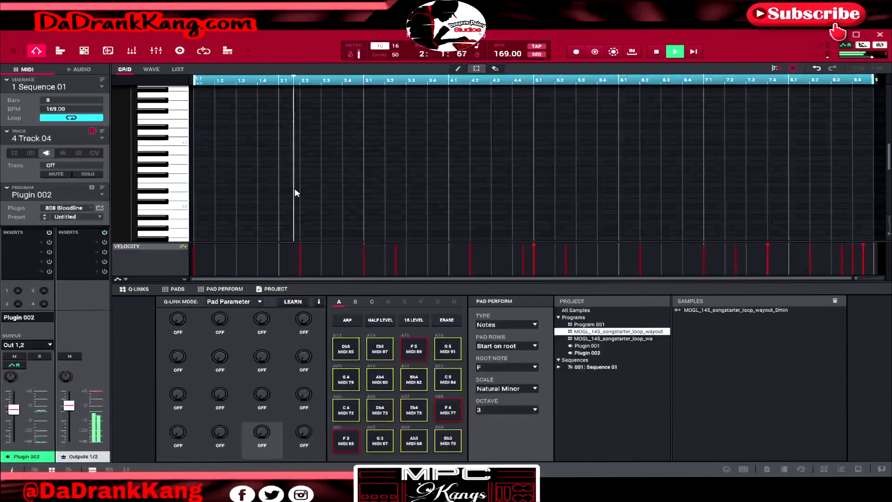
# Play back the sequence to hear Track 04's 808 Bloodline part across the 8 bars.
pyautogui.scroll(2, 300, 191)
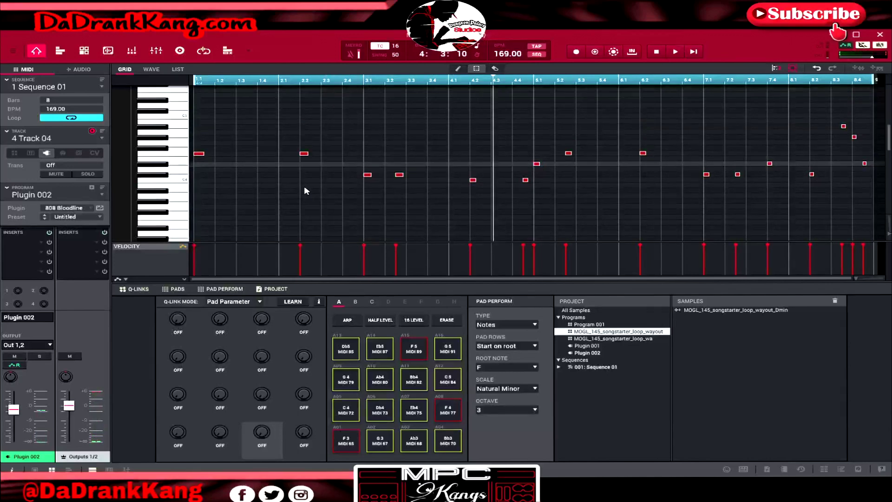
pyautogui.scroll(-1, 305, 188)
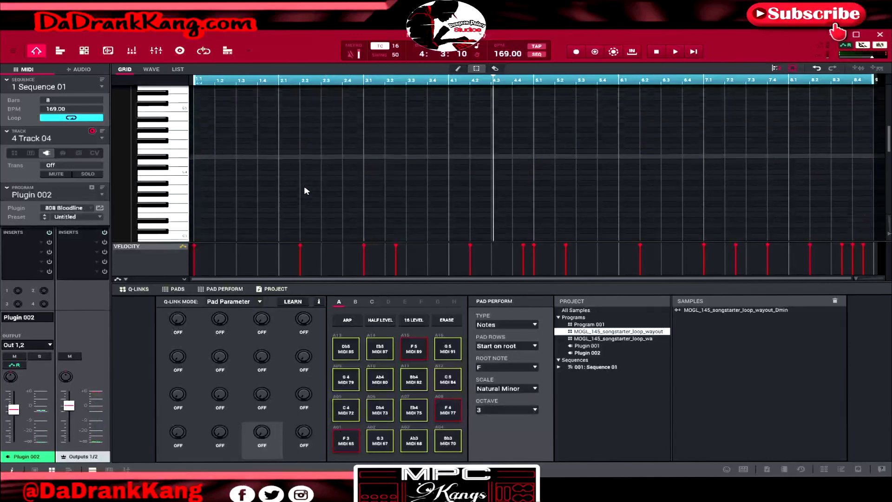
pyautogui.scroll(-5, 305, 191)
pyautogui.press('space')
pyautogui.scroll(5, 305, 190)
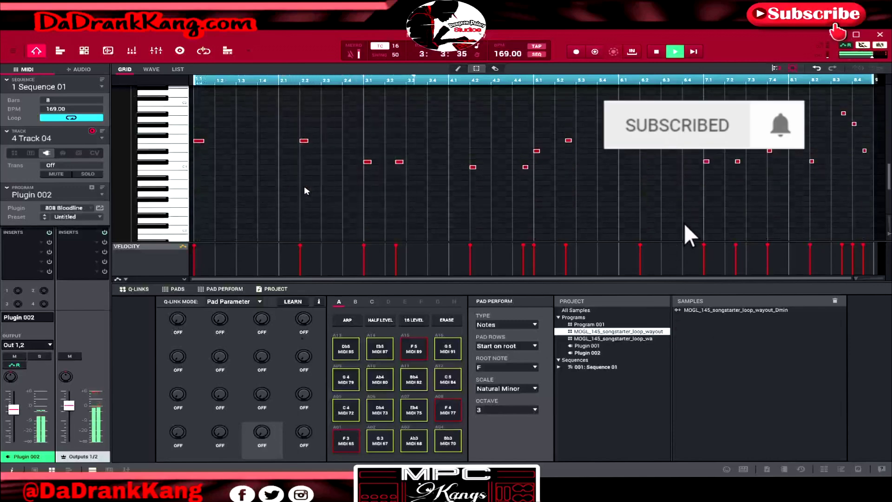
pyautogui.scroll(1, 305, 191)
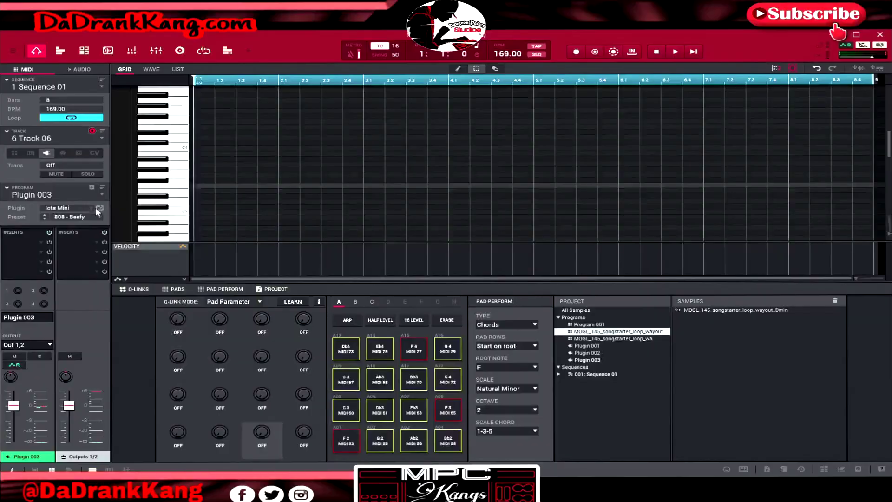
# Open the Iota Mini instrument's interface on Track 06, then close it.
pyautogui.click(101, 207)
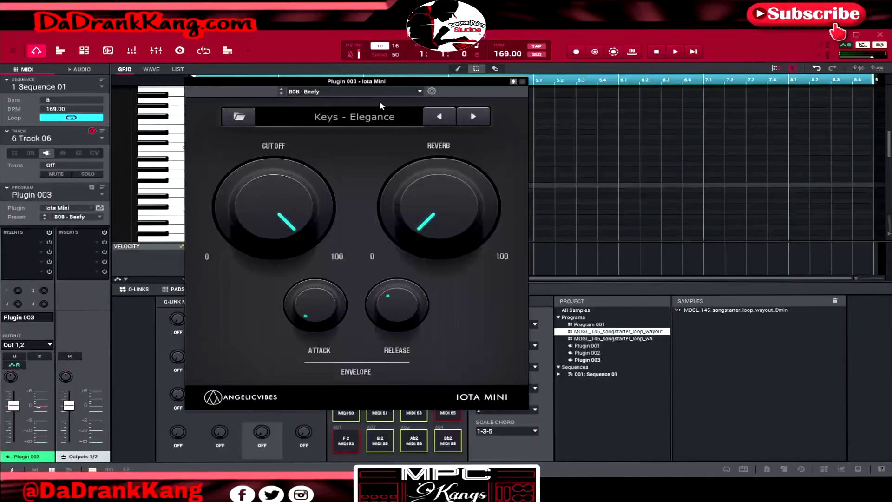
pyautogui.click(522, 82)
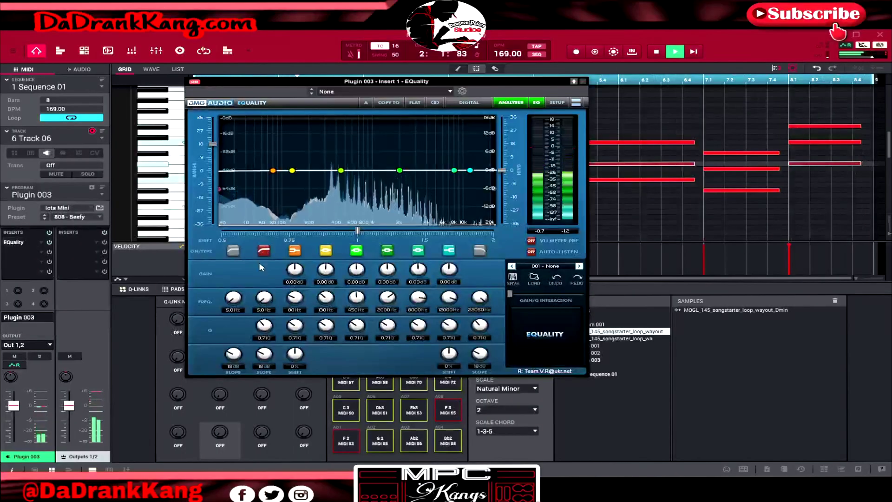
# Shape the chord EQ: low cut near 250 Hz, high cut near 9.7 kHz, slight dip around 1.4 kHz.
pyautogui.moveTo(220, 207); pyautogui.dragTo(297, 214)
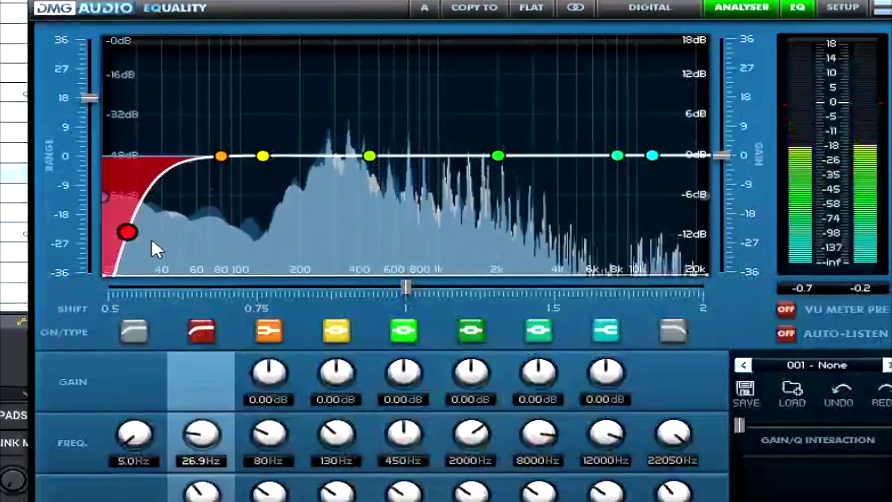
pyautogui.moveTo(272, 241); pyautogui.dragTo(305, 238)
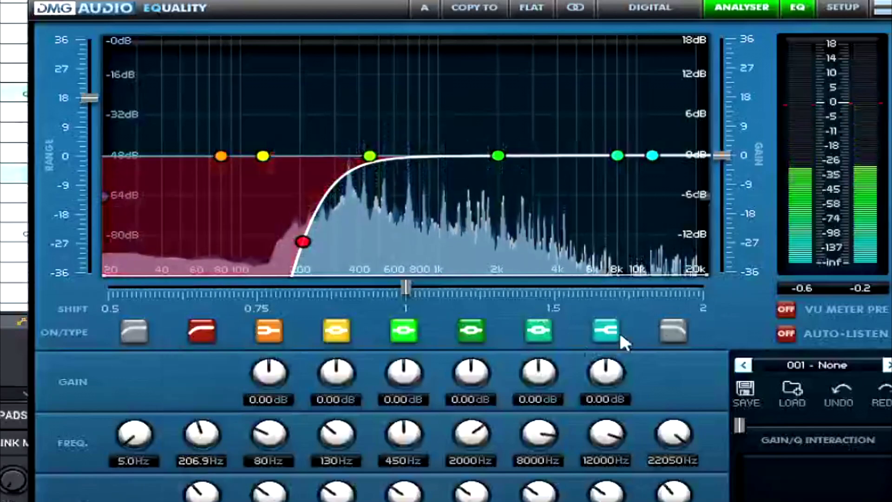
pyautogui.click(673, 330)
pyautogui.moveTo(704, 195); pyautogui.dragTo(584, 235)
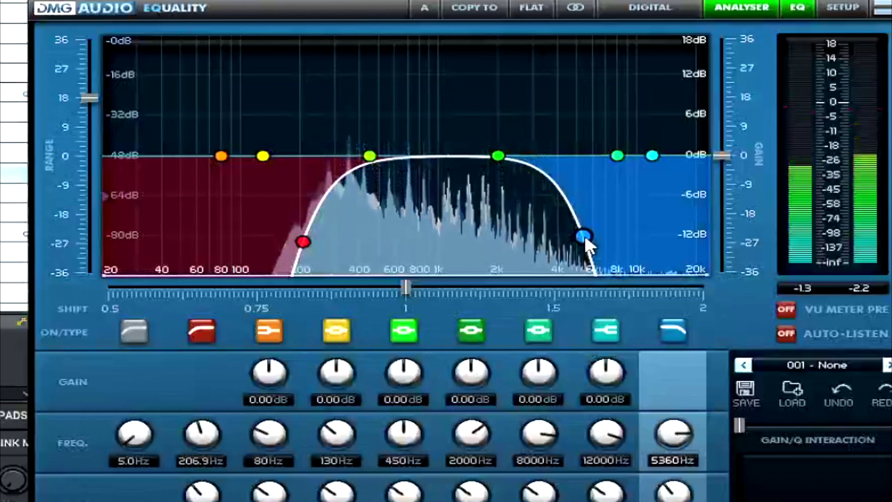
pyautogui.moveTo(307, 243); pyautogui.dragTo(320, 238)
pyautogui.moveTo(498, 155); pyautogui.dragTo(455, 180)
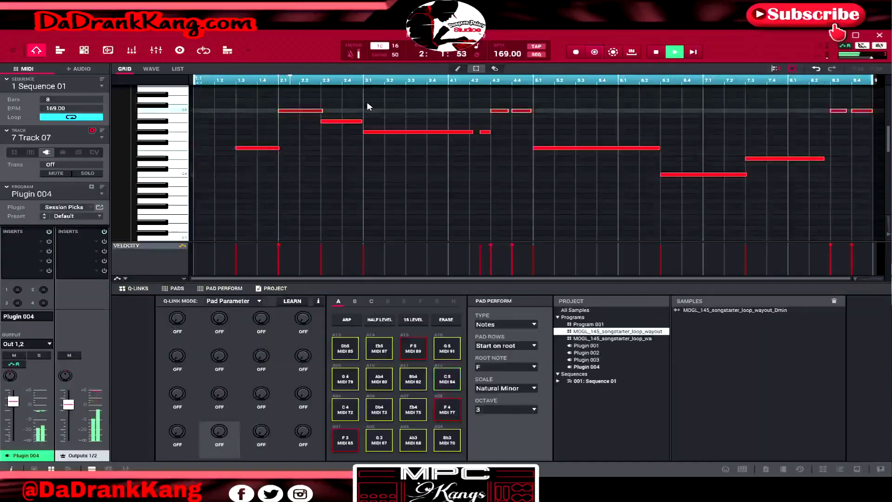
# Select the two unwanted chord notes on Track 07 and delete them.
pyautogui.scroll(1, 365, 155)
pyautogui.scroll(-1, 276, 187)
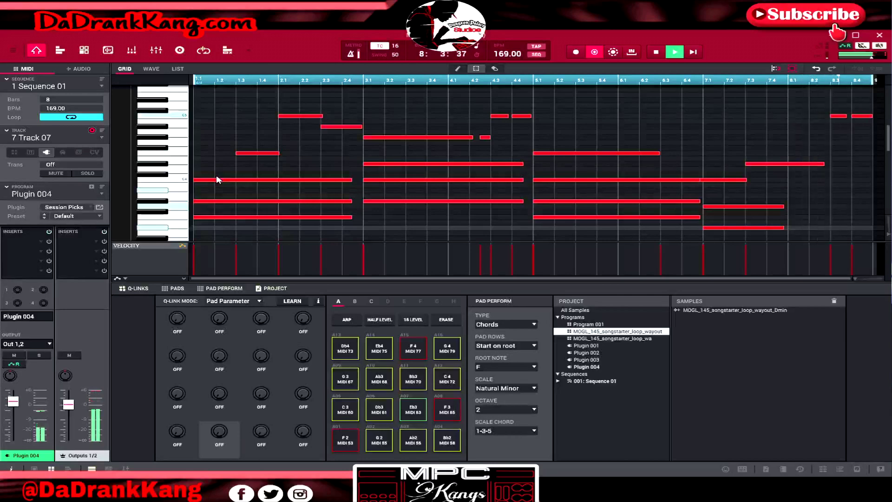
pyautogui.moveTo(251, 167); pyautogui.dragTo(318, 208)
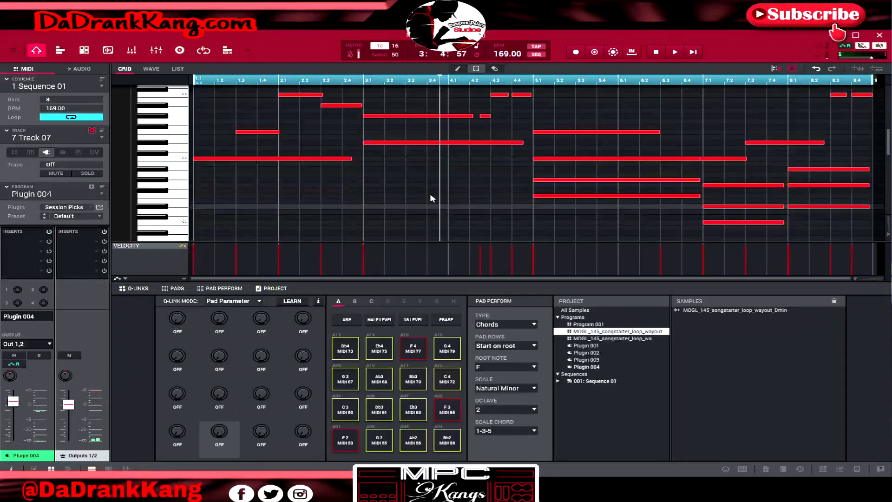
pyautogui.moveTo(650, 209); pyautogui.dragTo(650, 210)
pyautogui.press('Delete')
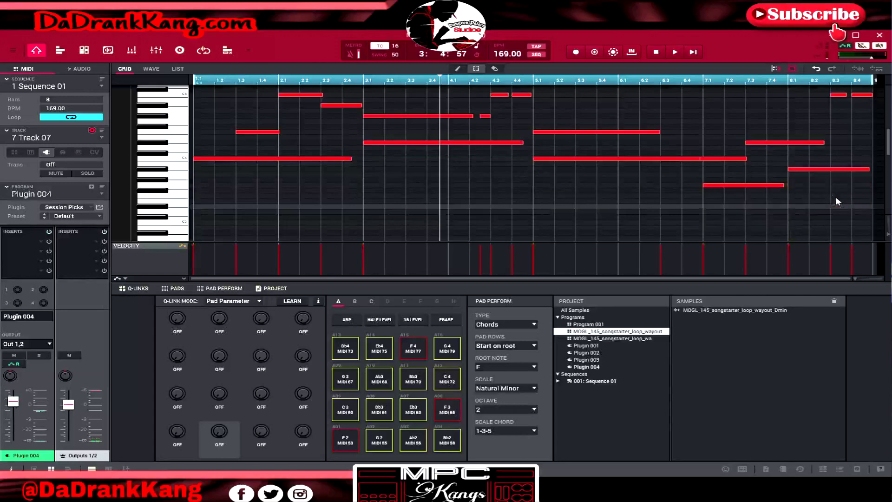
# Play the sequence from the start and add a short note near bar 1.
pyautogui.scroll(1, 418, 193)
pyautogui.press('space')
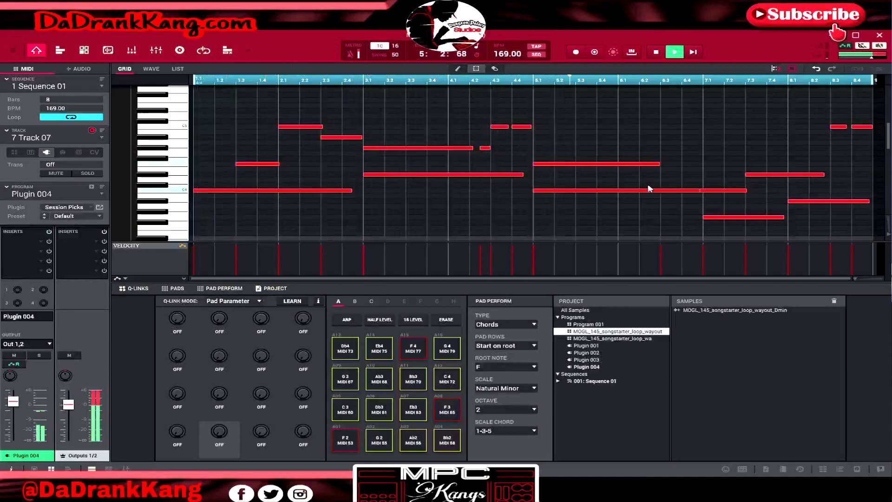
pyautogui.doubleClick(196, 163)
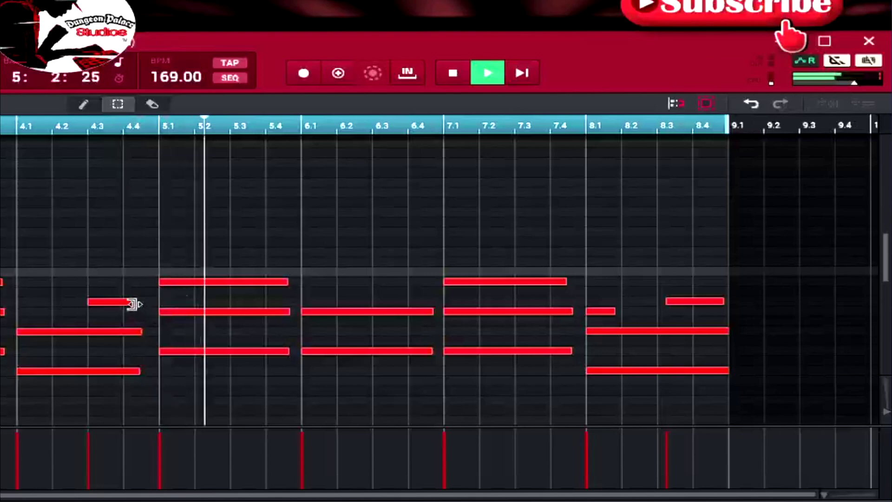
# Lengthen the Arcade chord note around bar 4 beat 3.
pyautogui.moveTo(485, 175); pyautogui.dragTo(493, 175)
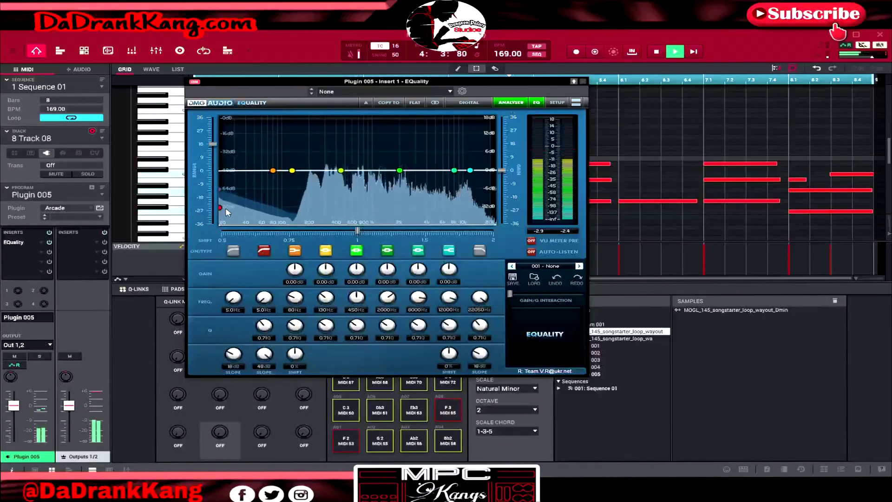
# Raise the Arcade track's EQuality low cut to around 525 Hz.
pyautogui.moveTo(225, 207); pyautogui.dragTo(308, 212)
# Settle the EQ low cut near 500 Hz and set the reverb to 38.8% mix, 1.72 s decay.
pyautogui.moveTo(545, 141); pyautogui.dragTo(502, 246)
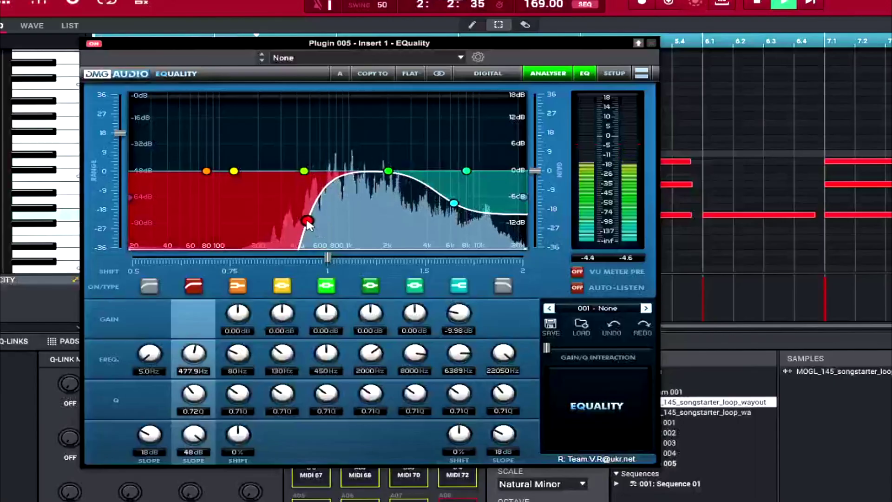
pyautogui.moveTo(308, 223); pyautogui.dragTo(311, 220)
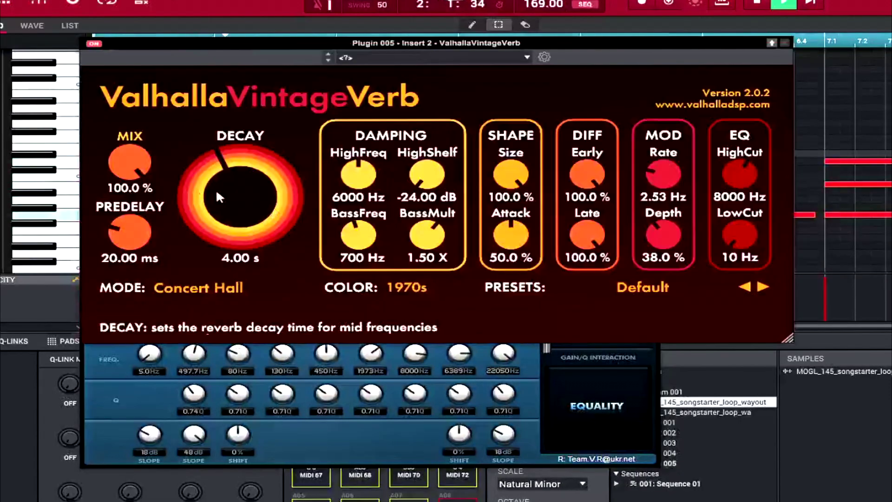
pyautogui.moveTo(126, 173); pyautogui.dragTo(114, 194)
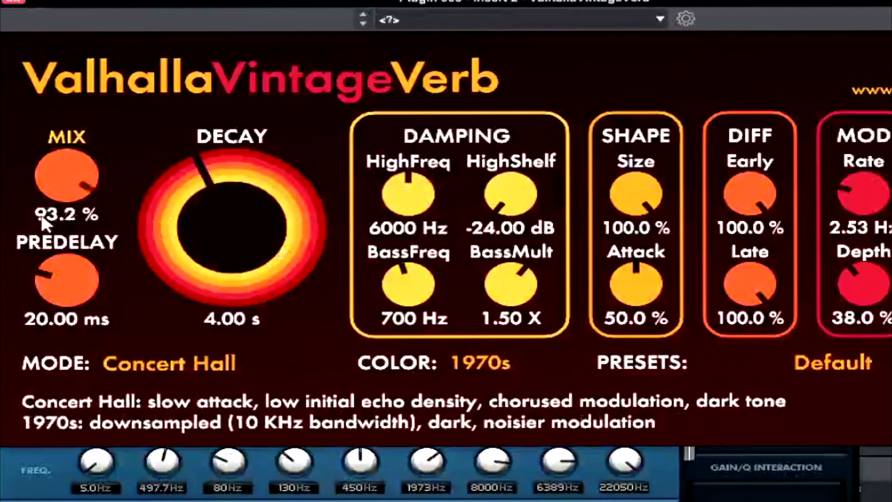
pyautogui.moveTo(85, 346); pyautogui.dragTo(85, 349)
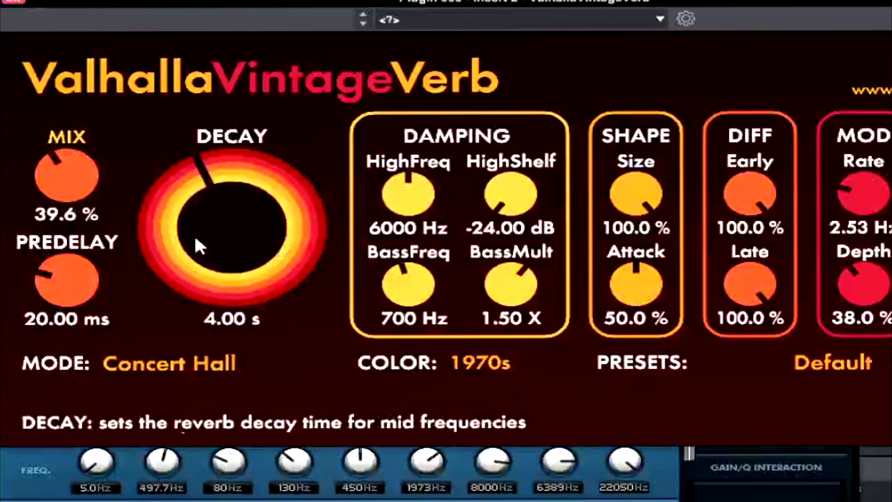
pyautogui.moveTo(188, 258); pyautogui.dragTo(178, 232)
pyautogui.moveTo(53, 183); pyautogui.dragTo(54, 185)
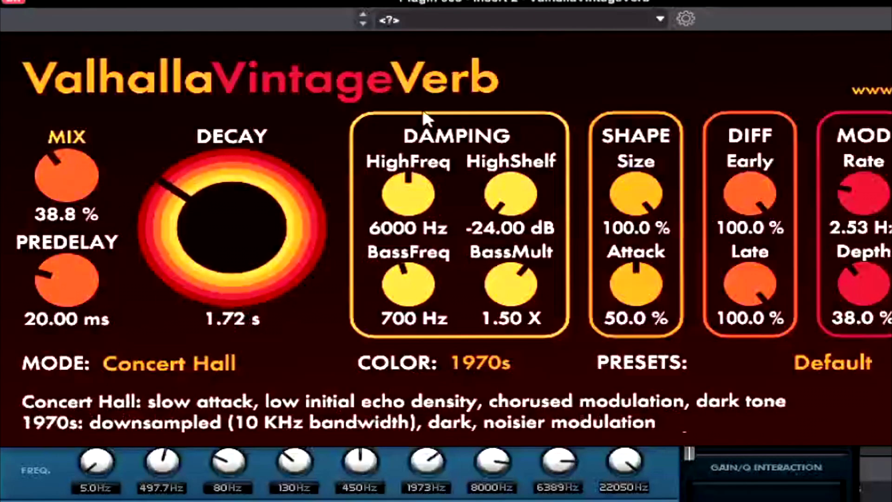